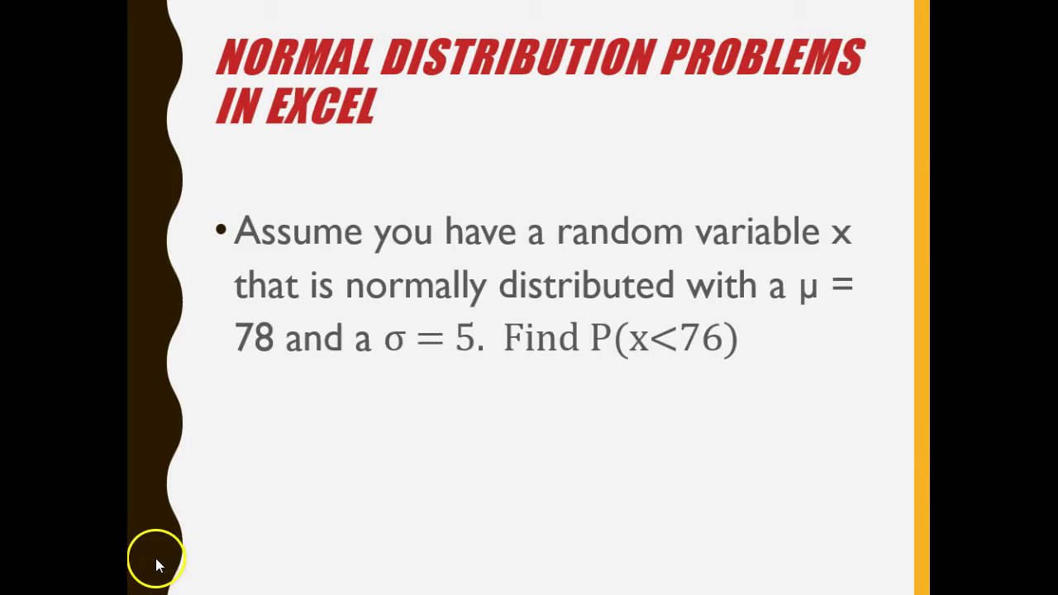
Leave the P(x<76) problem slide for the Excel Normal Distribution Calculator workbook.
{"action": "key", "text": "alt+Tab"}
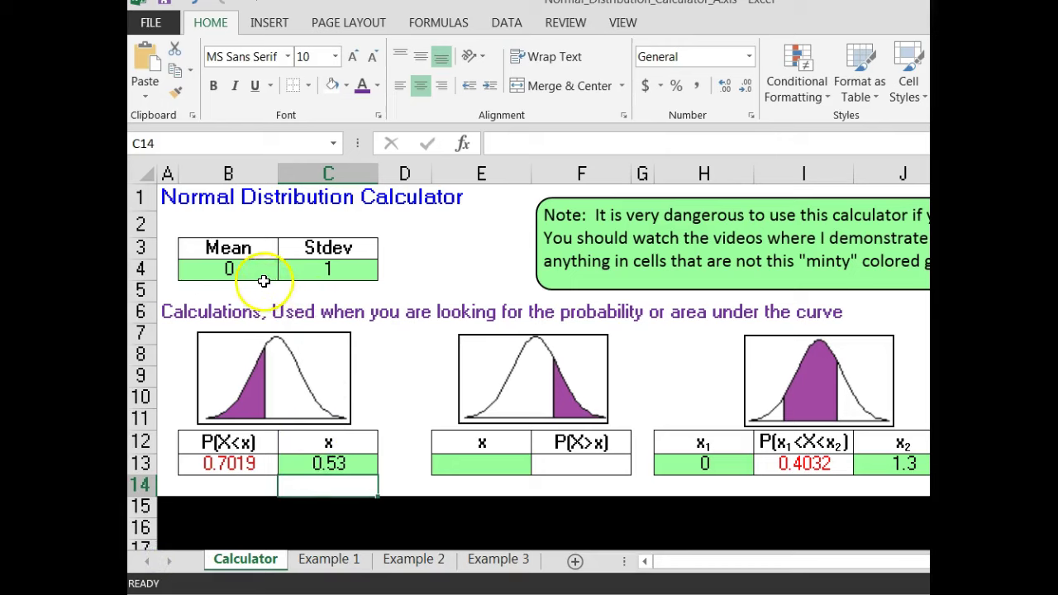
Enter Mean 78 in B4 and Stdev 5 in C4 of the calculator.
{"action": "left_click", "coordinate": [260, 271]}
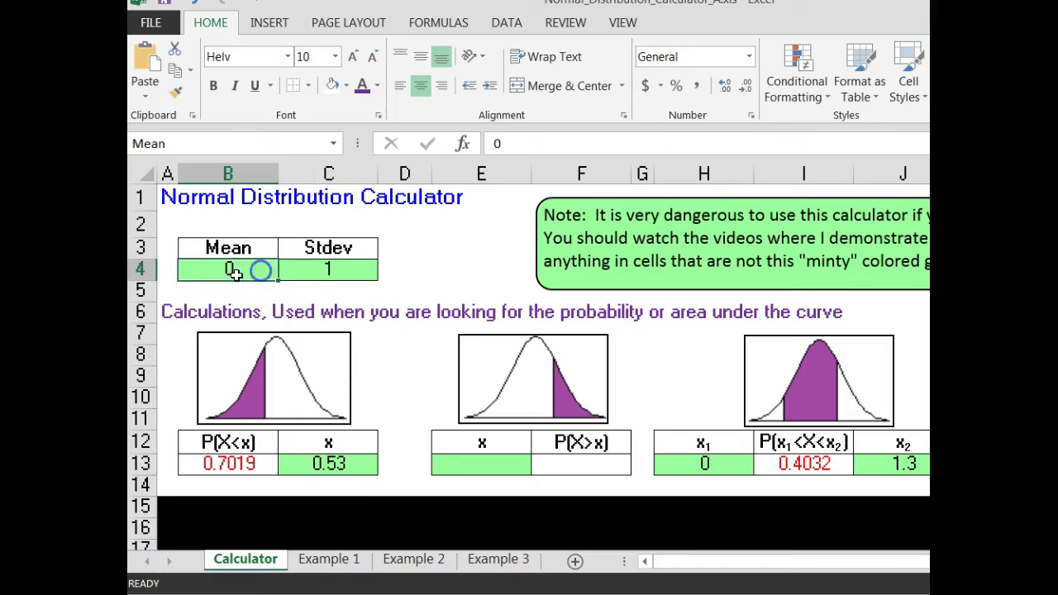
{"action": "key", "text": "alt+Tab"}
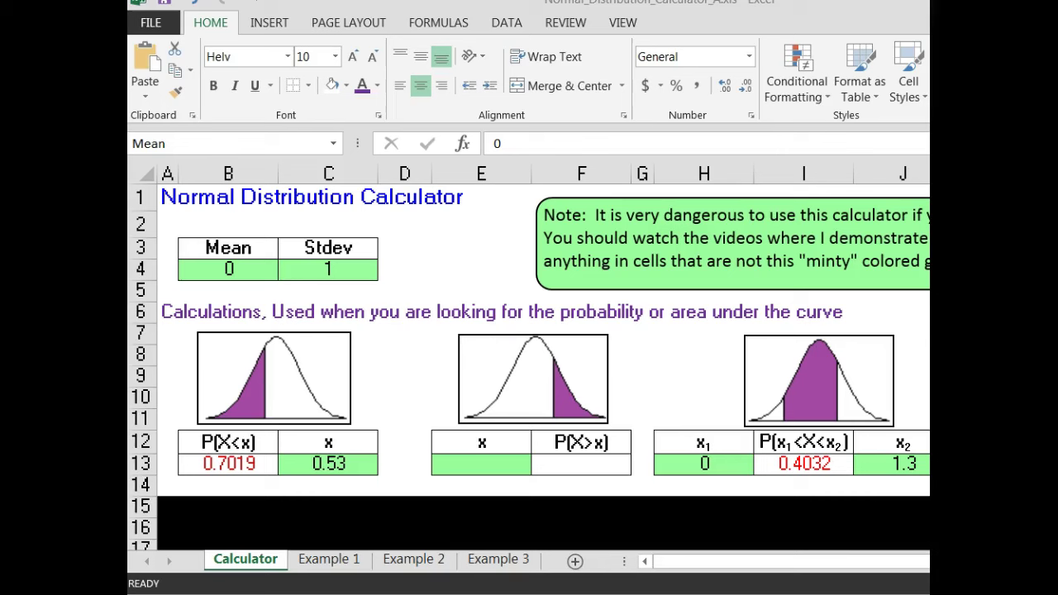
{"action": "left_click", "coordinate": [231, 263]}
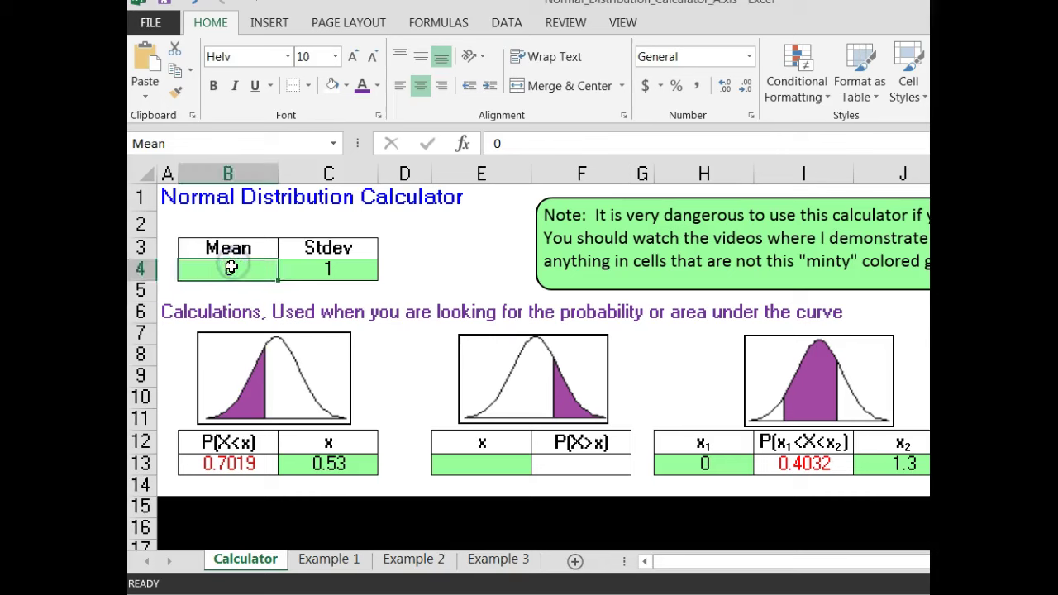
{"action": "type", "text": "78"}
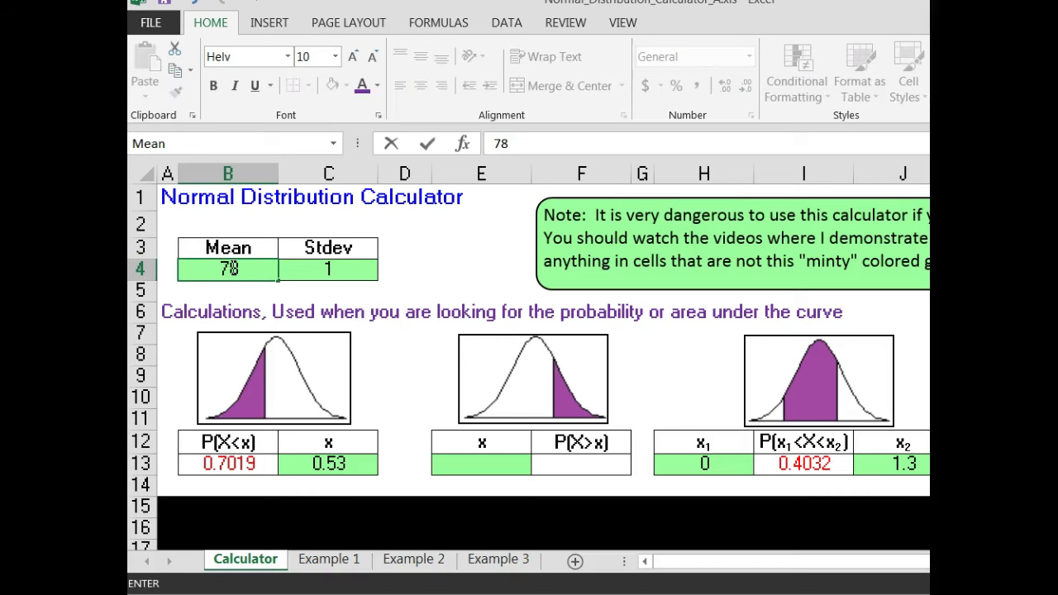
{"action": "left_click", "coordinate": [338, 270]}
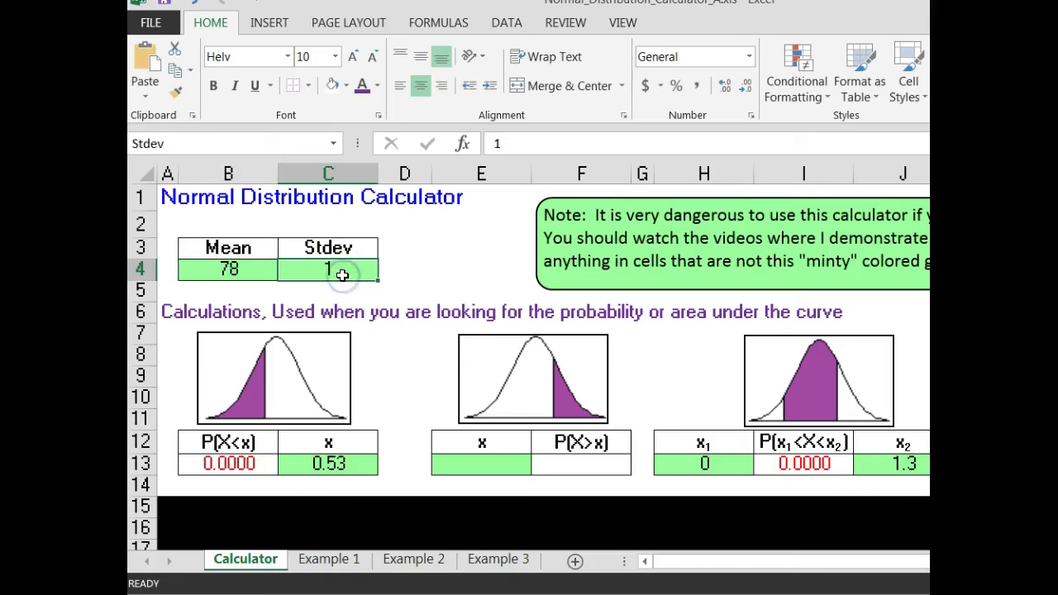
{"action": "type", "text": "5"}
{"action": "left_click", "coordinate": [353, 285]}
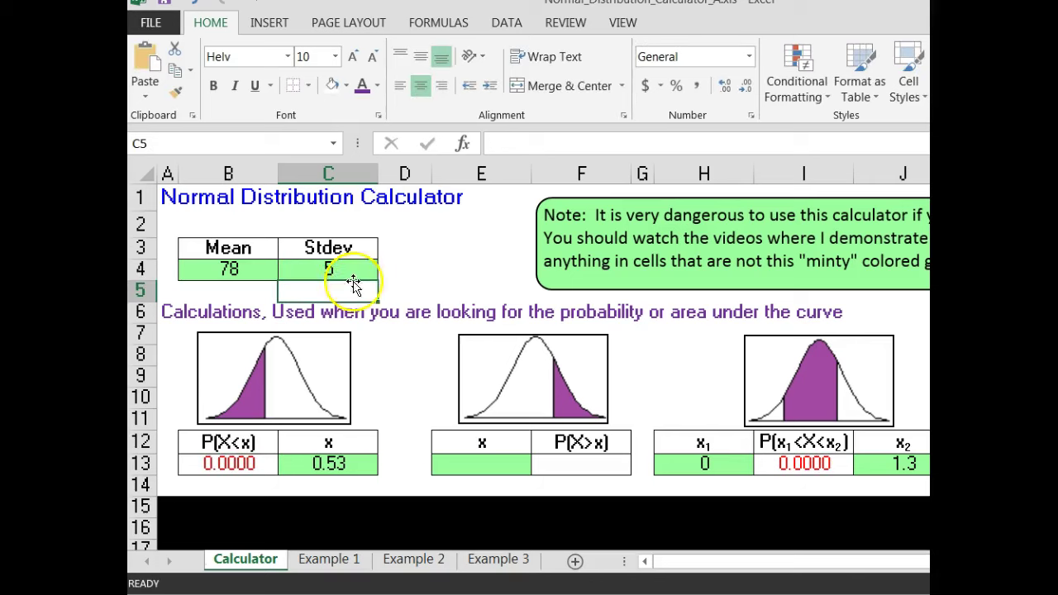
{"action": "left_click", "coordinate": [362, 465]}
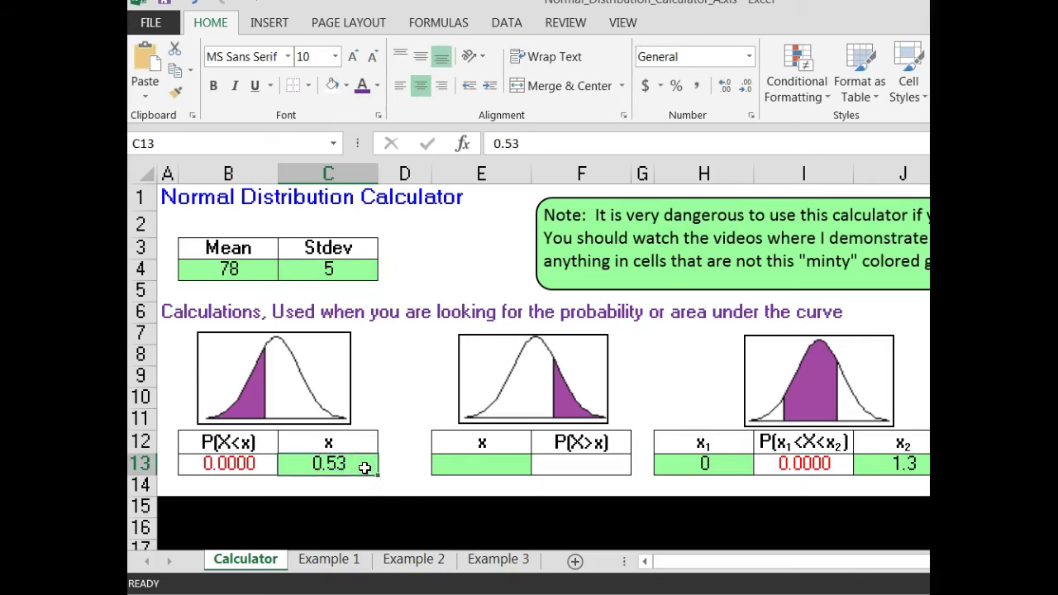
Delete the old x (0.53), x₂ and x₁ (0) values in C13, J13 and H13.
{"action": "key", "text": "BackSpace"}
{"action": "key", "text": "Return"}
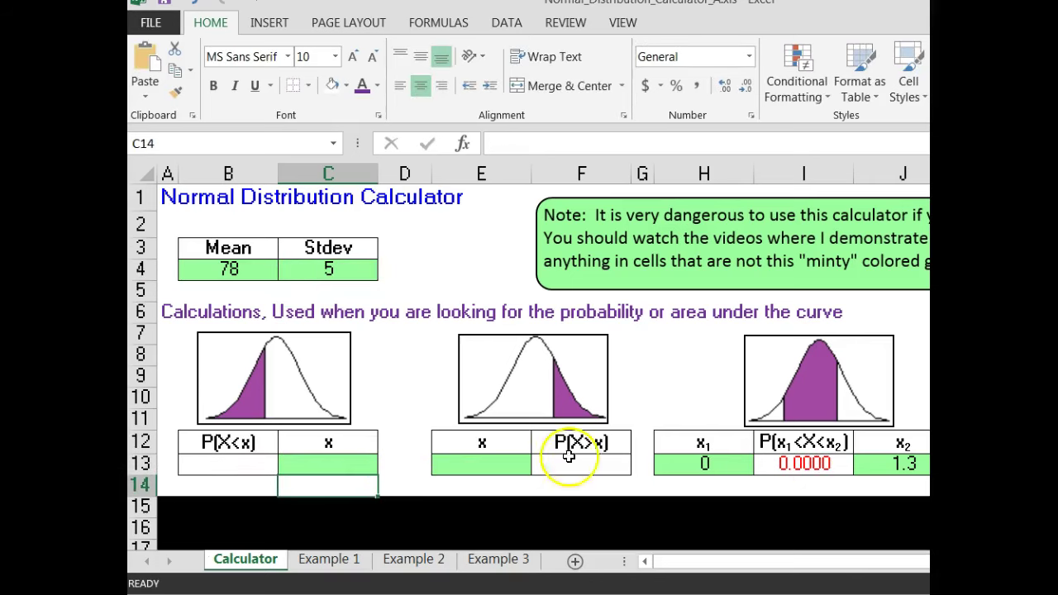
{"action": "left_click", "coordinate": [908, 461]}
{"action": "key", "text": "BackSpace"}
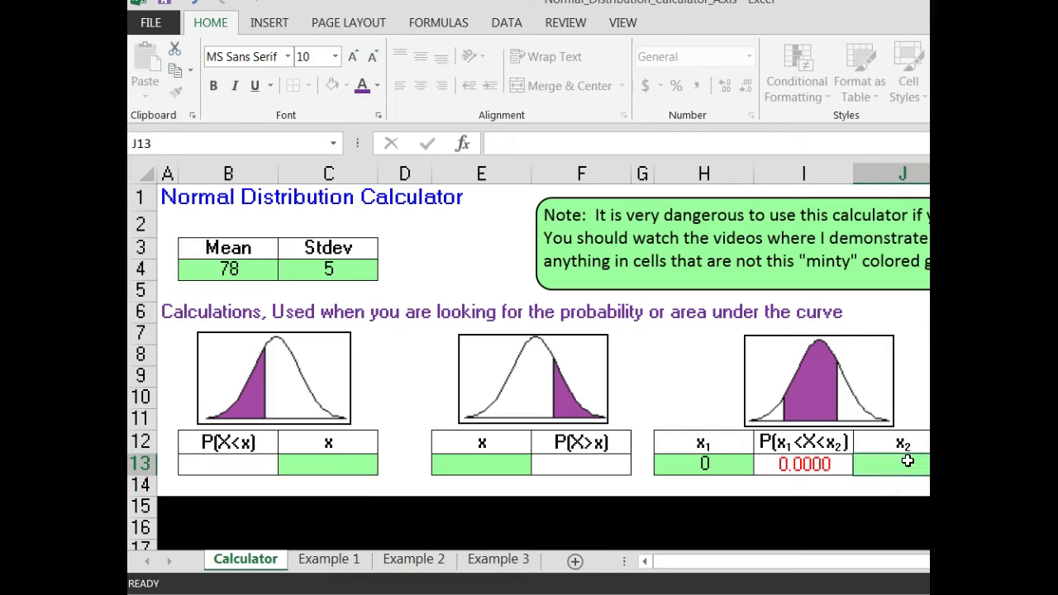
{"action": "key", "text": "Return"}
{"action": "left_click", "coordinate": [739, 467]}
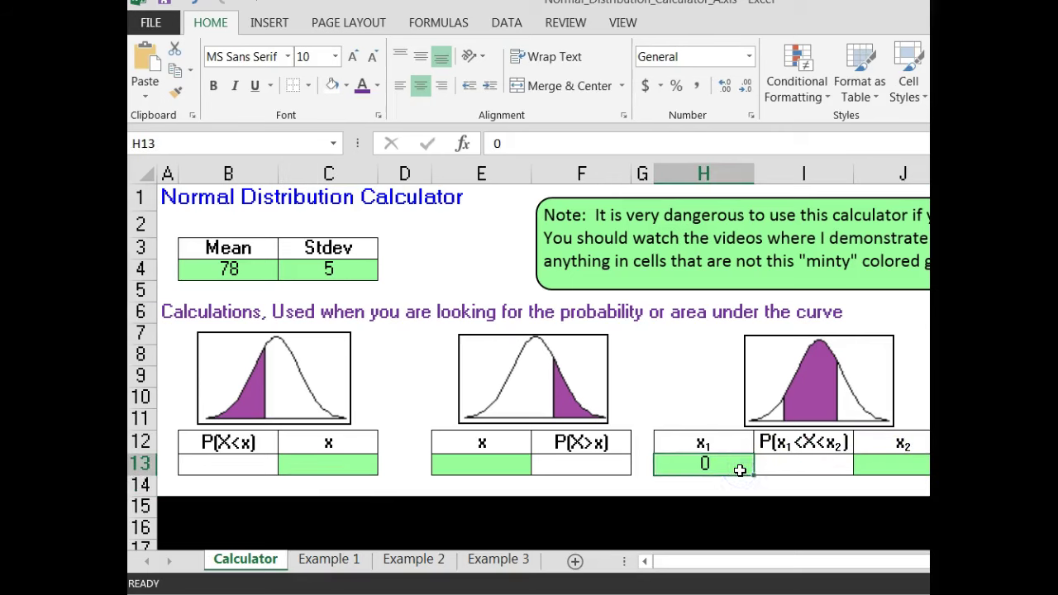
{"action": "key", "text": "BackSpace"}
{"action": "key", "text": "Return"}
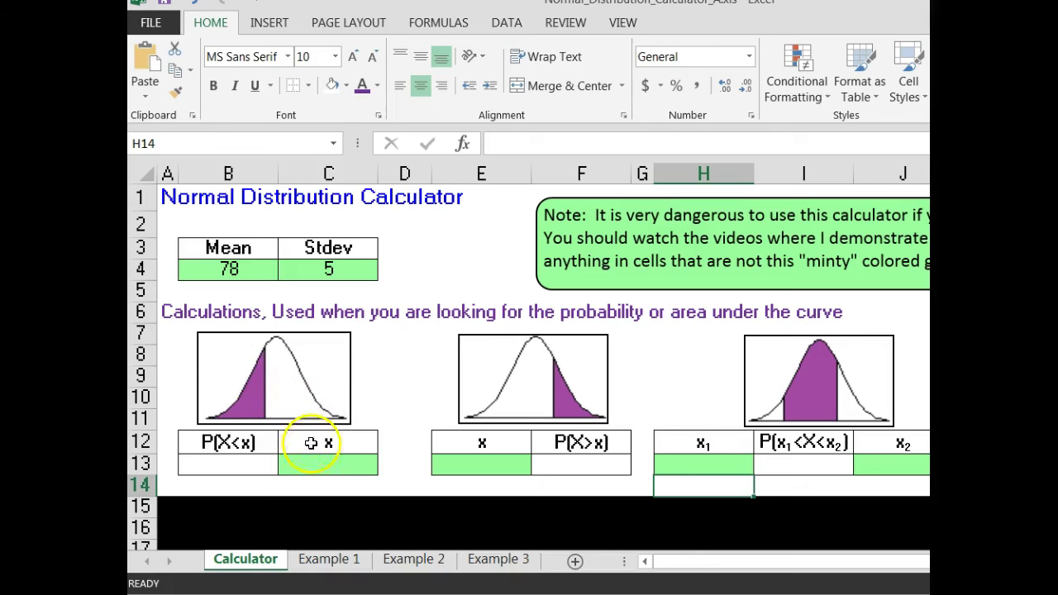
Set x to 76 in C13 so P(X<76) shows 0.3446, then view the next slide.
{"action": "left_click", "coordinate": [311, 463]}
{"action": "type", "text": "76"}
{"action": "key", "text": "Return"}
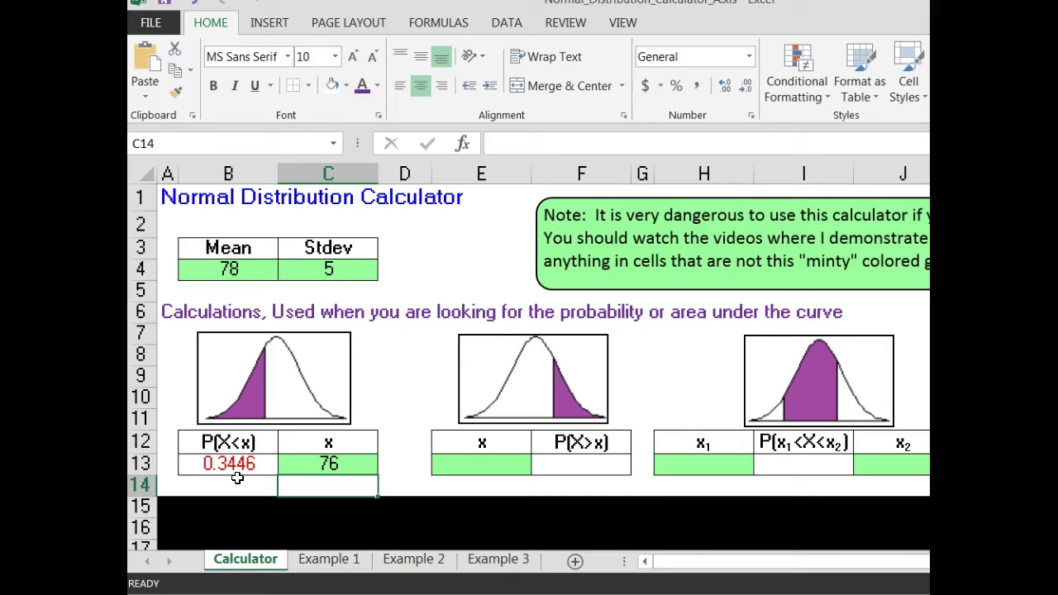
{"action": "key", "text": "alt+Tab"}
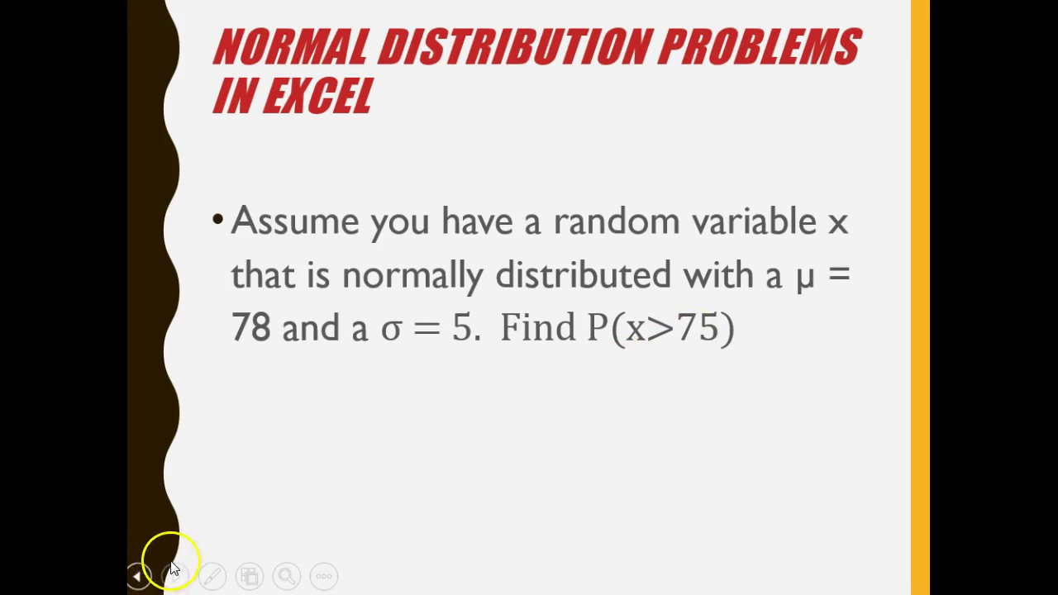
{"action": "key", "text": "alt+Tab"}
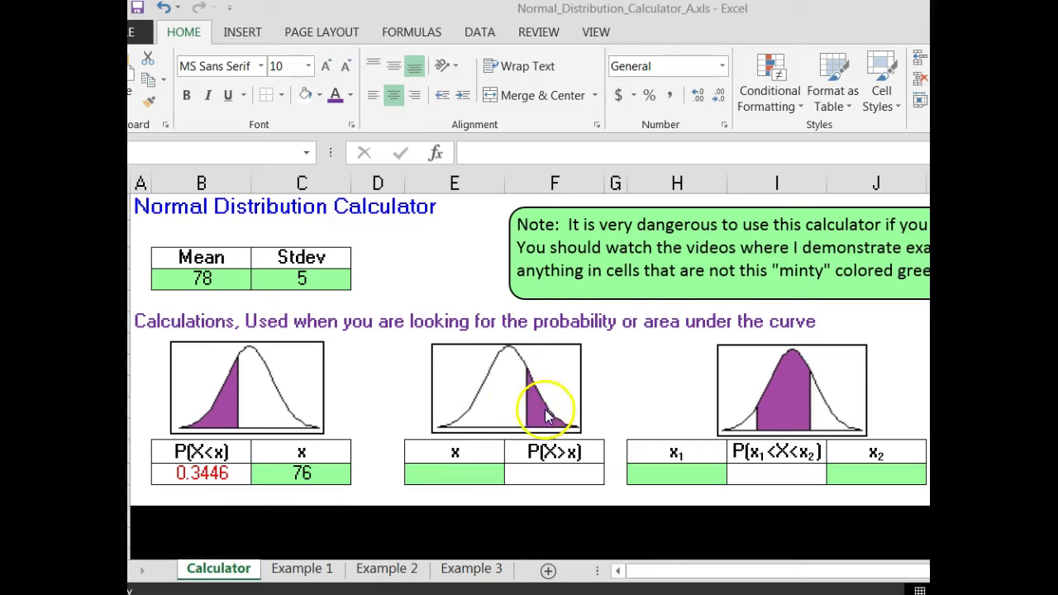
Set x to 75 in E13 so P(X>75) shows 0.7257, then view the next slide.
{"action": "left_click", "coordinate": [469, 473]}
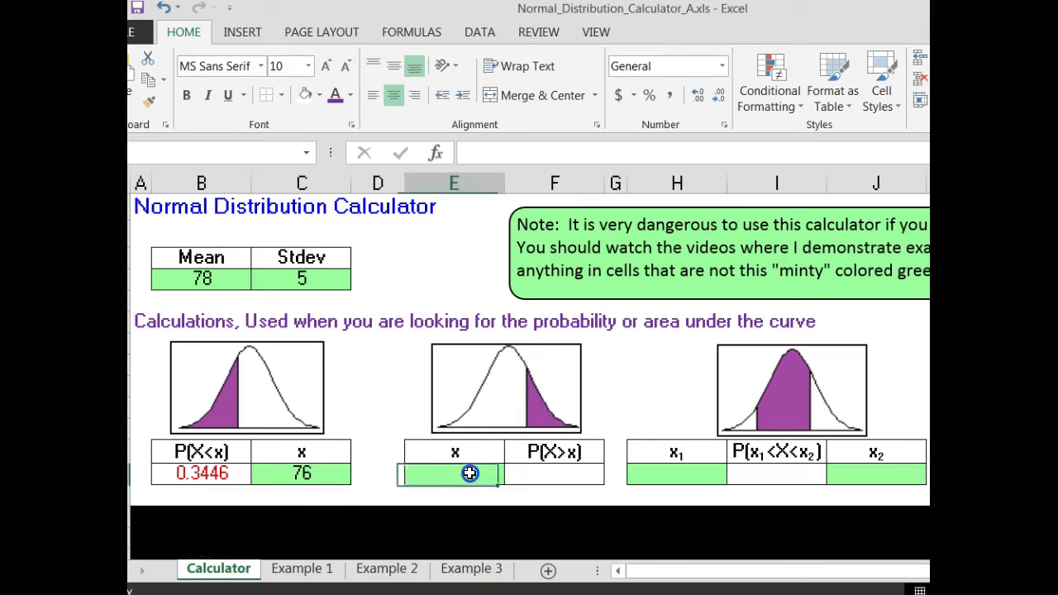
{"action": "type", "text": "75"}
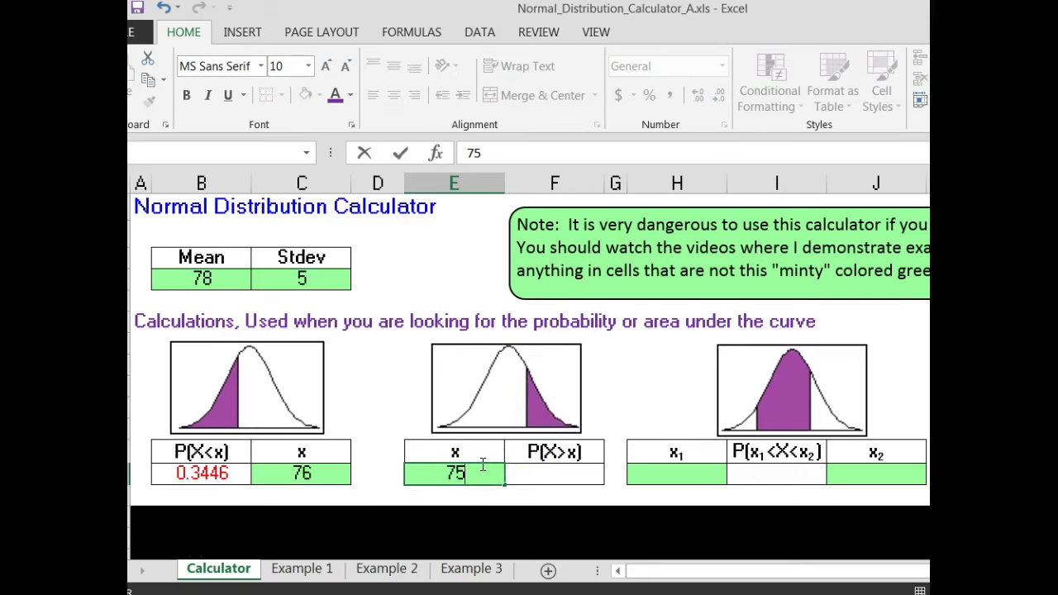
{"action": "key", "text": "Return"}
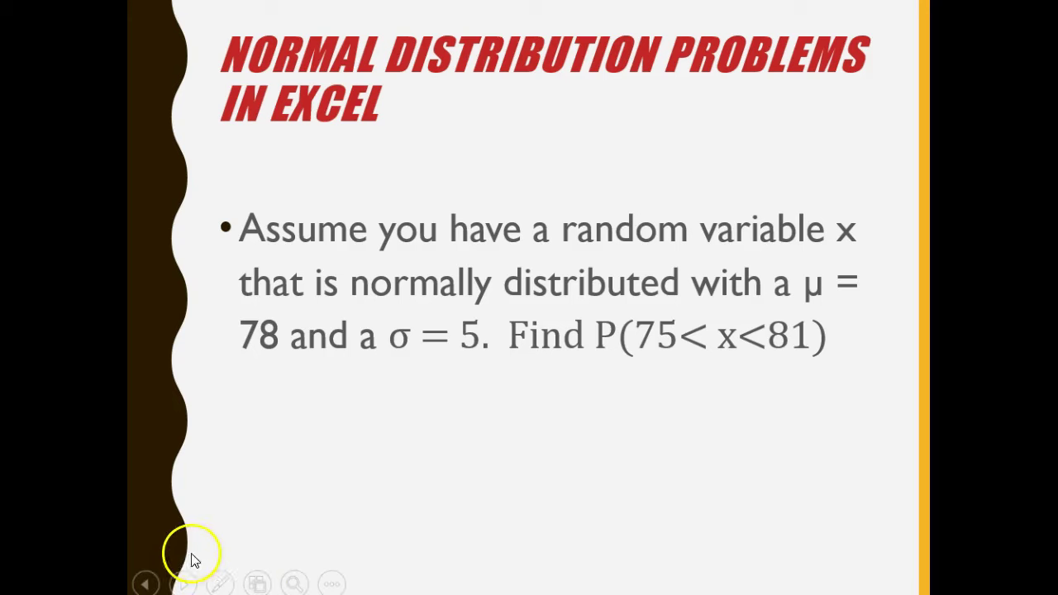
{"action": "key", "text": "alt+Tab"}
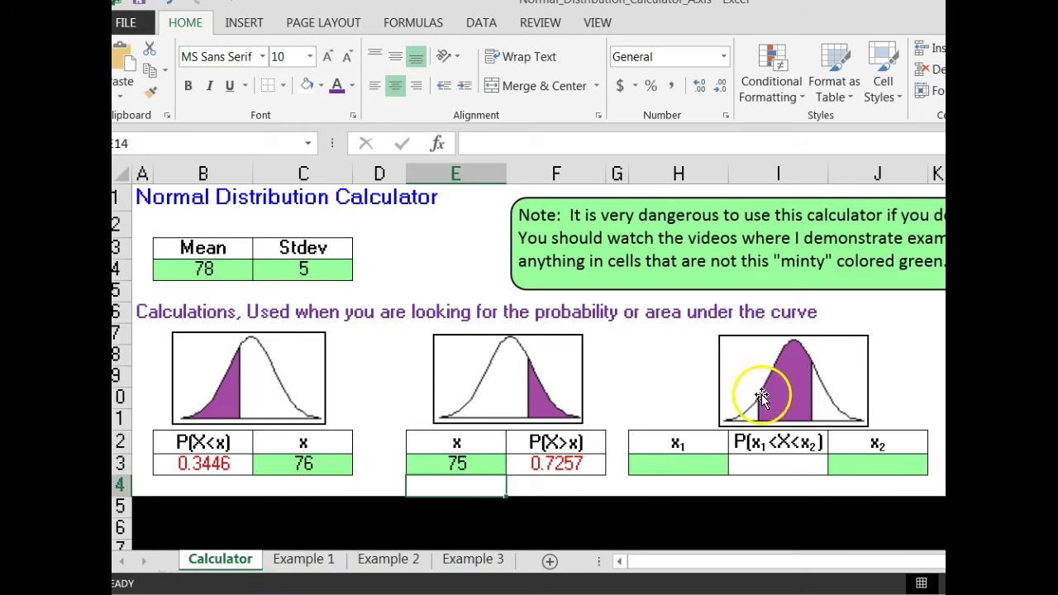
Enter x₁ = 75 in H13 and x₂ = 81 in J13 to compute P(75<X<81) = 0.4515.
{"action": "left_click", "coordinate": [698, 462]}
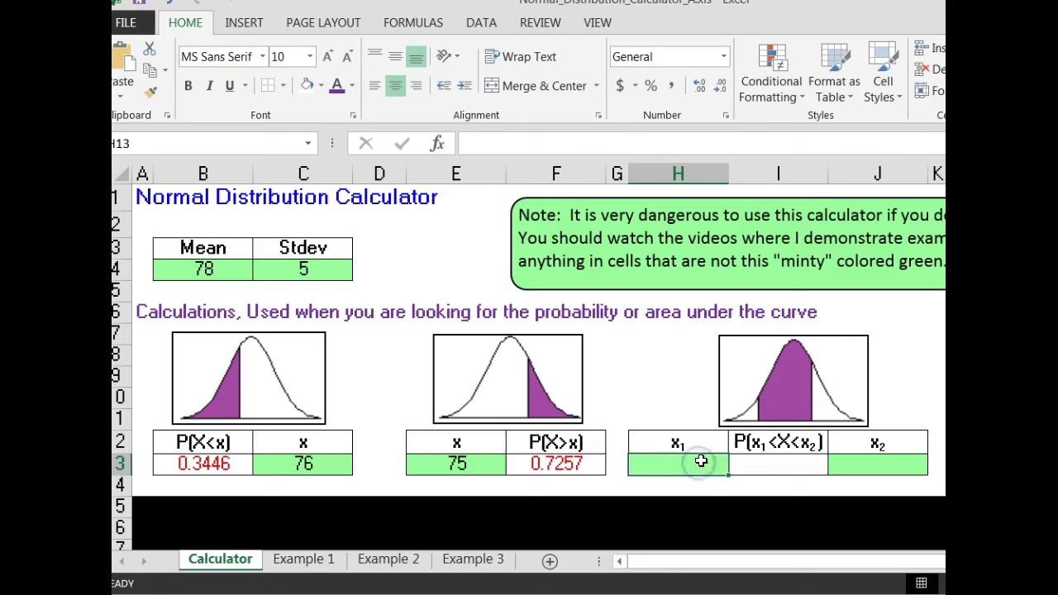
{"action": "type", "text": "75"}
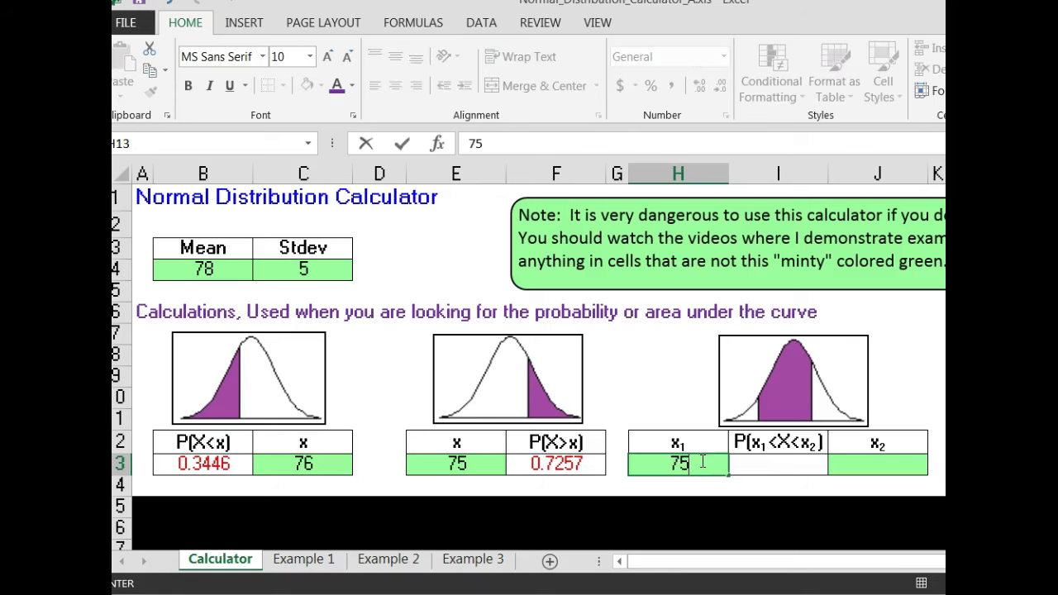
{"action": "left_click", "coordinate": [873, 466]}
{"action": "type", "text": "81"}
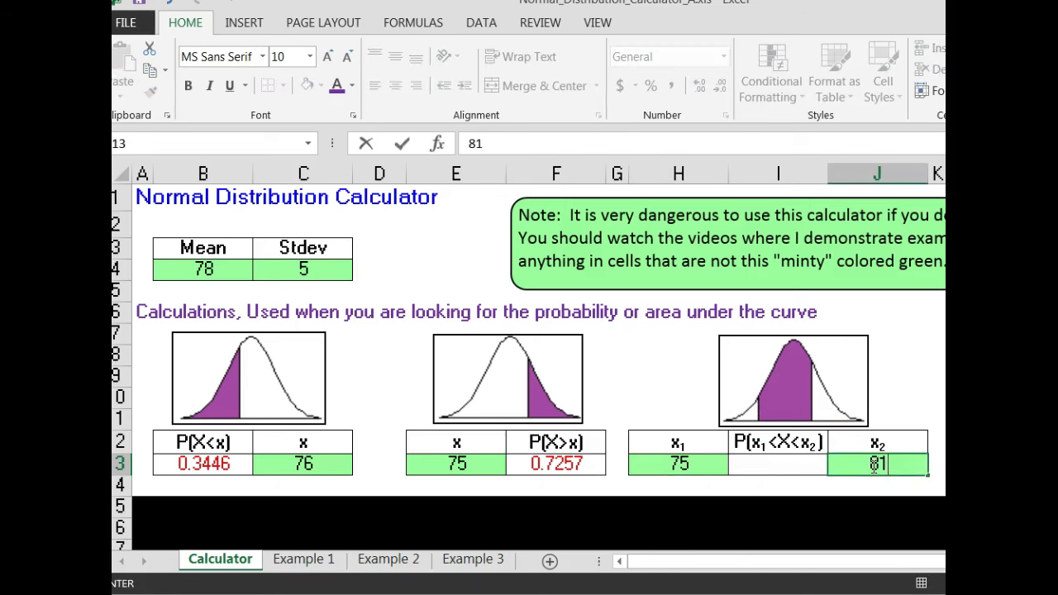
{"action": "key", "text": "Return"}
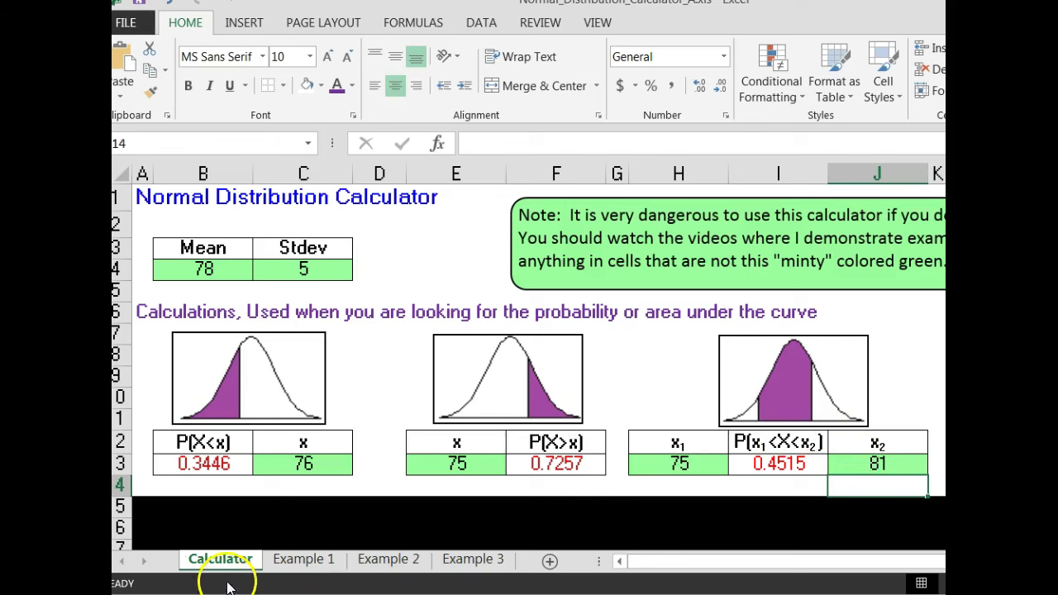
{"action": "key", "text": "alt+Tab"}
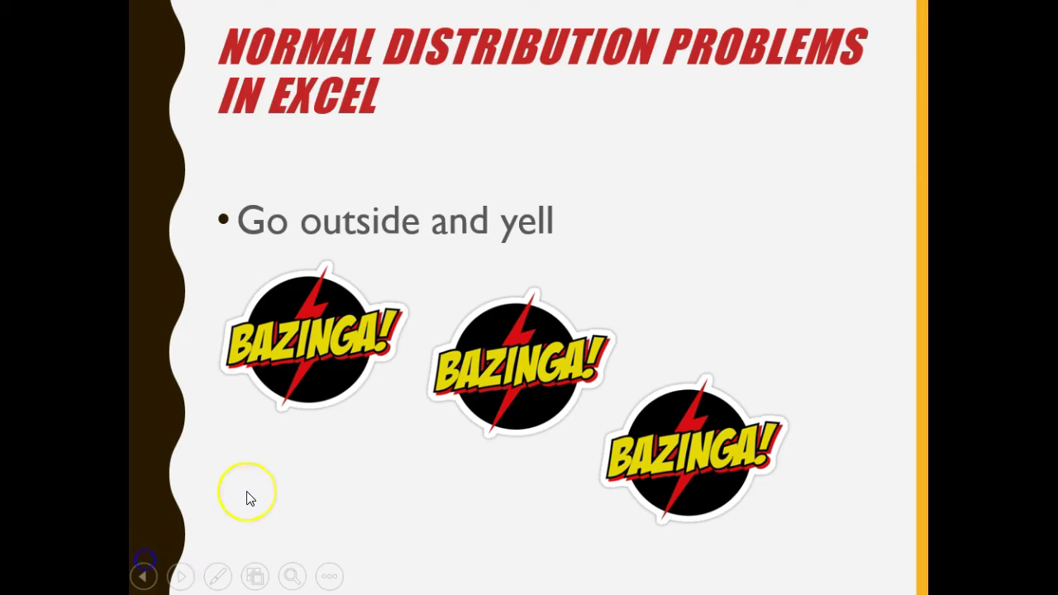